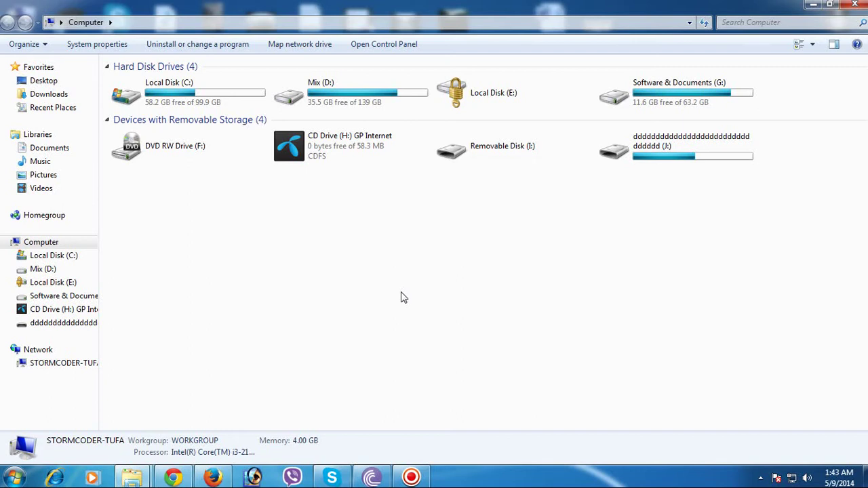
Refresh the Computer view, then open USB drive J: and refresh its listing
{"action": "right_click", "coordinate": [367, 259]}
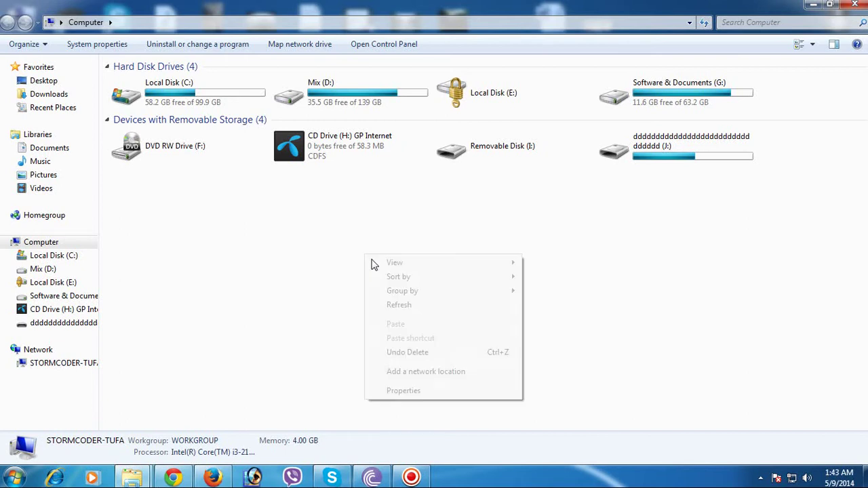
{"action": "left_click", "coordinate": [399, 305]}
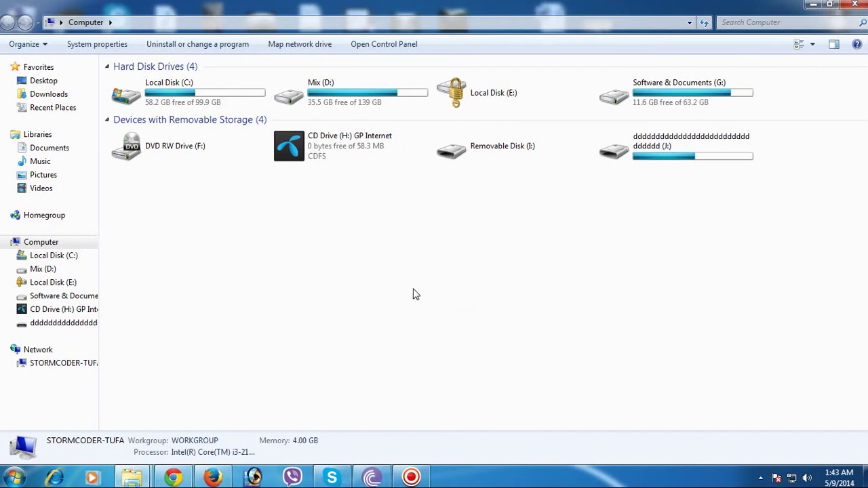
{"action": "left_click", "coordinate": [652, 146]}
{"action": "double_click", "coordinate": [634, 145]}
{"action": "right_click", "coordinate": [282, 151]}
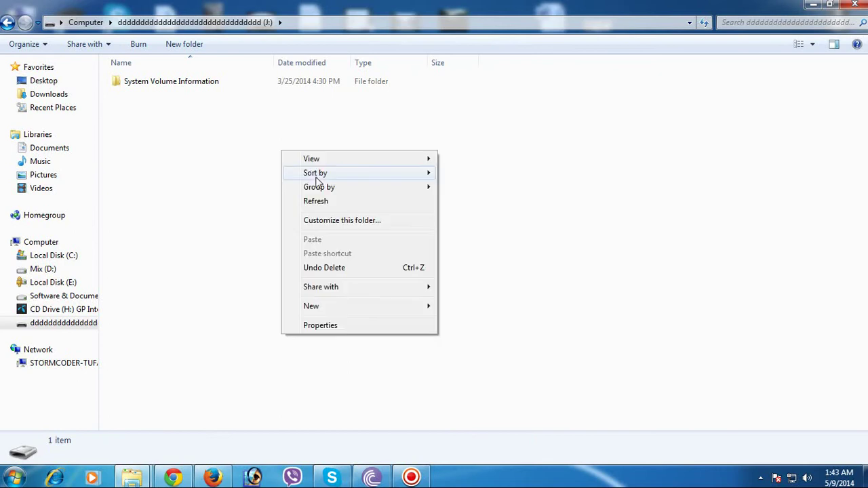
{"action": "left_click", "coordinate": [326, 203]}
Drag selection boxes across the empty J: listing to look for hidden items
{"action": "left_click_drag", "start_coordinate": [182, 122], "coordinate": [352, 242]}
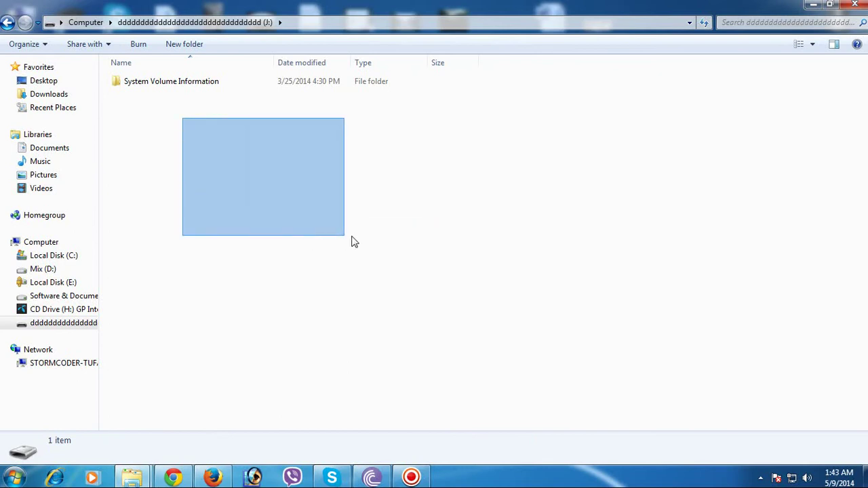
{"action": "left_click_drag", "start_coordinate": [133, 103], "coordinate": [504, 281]}
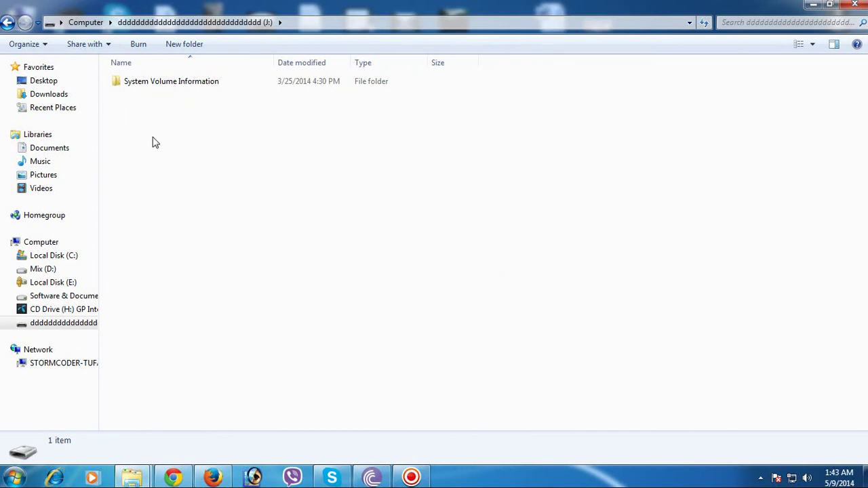
{"action": "left_click_drag", "start_coordinate": [121, 99], "coordinate": [578, 335]}
Return to Computer and select drive J:, dismissing its context menu several times
{"action": "left_click", "coordinate": [7, 23]}
{"action": "left_click", "coordinate": [665, 264]}
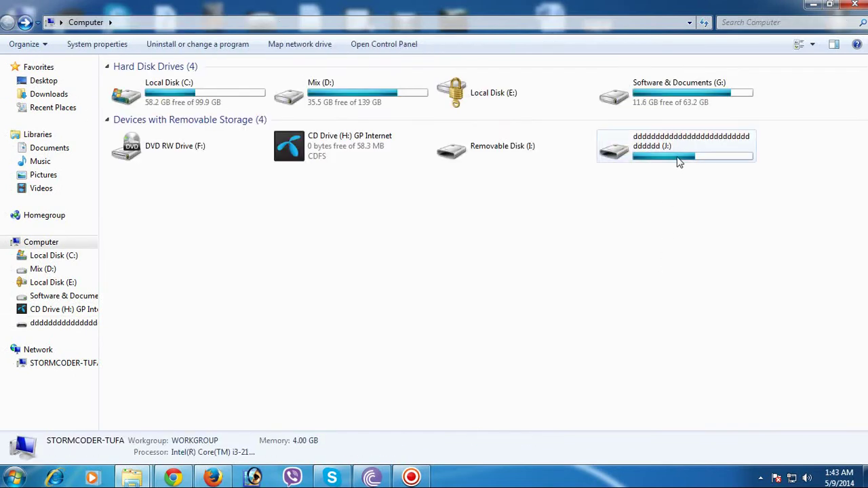
{"action": "left_click", "coordinate": [678, 163]}
{"action": "right_click", "coordinate": [679, 156]}
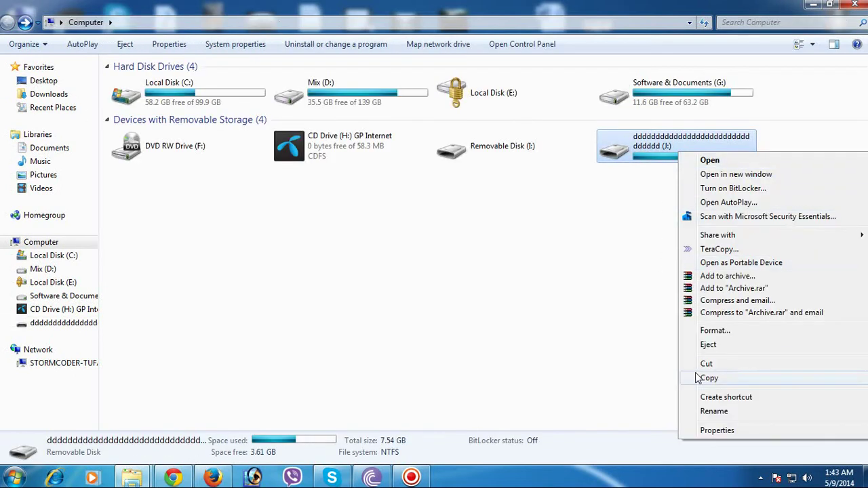
{"action": "left_click", "coordinate": [719, 428]}
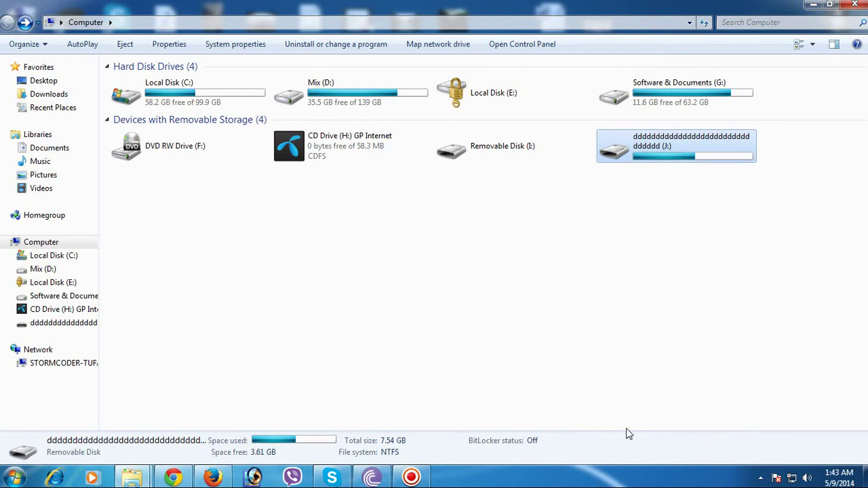
{"action": "left_click", "coordinate": [612, 156]}
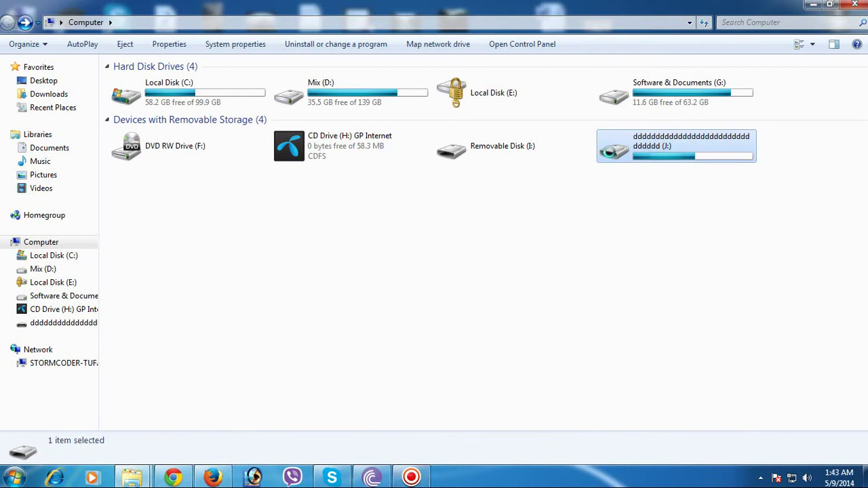
{"action": "right_click", "coordinate": [612, 157]}
{"action": "left_click", "coordinate": [496, 273]}
{"action": "left_click", "coordinate": [496, 274]}
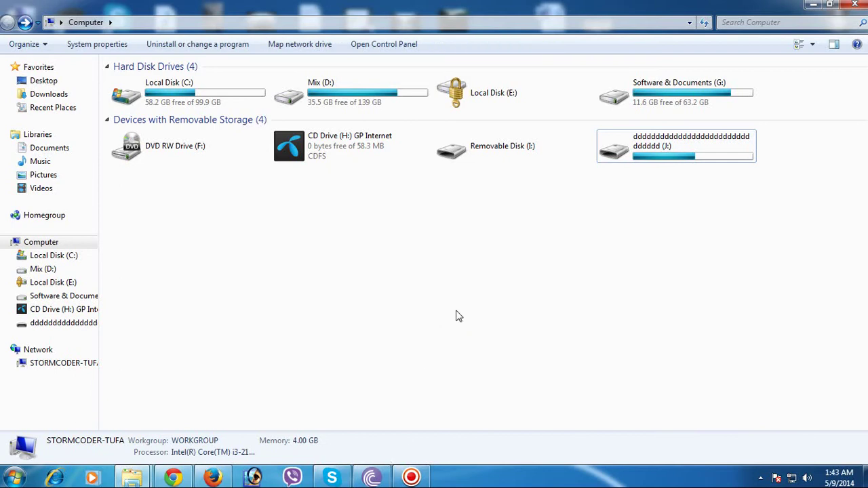
View drive J:'s Properties (7.54 GB, 3.92 GB used), centre the dialog, then close it
{"action": "right_click", "coordinate": [625, 146]}
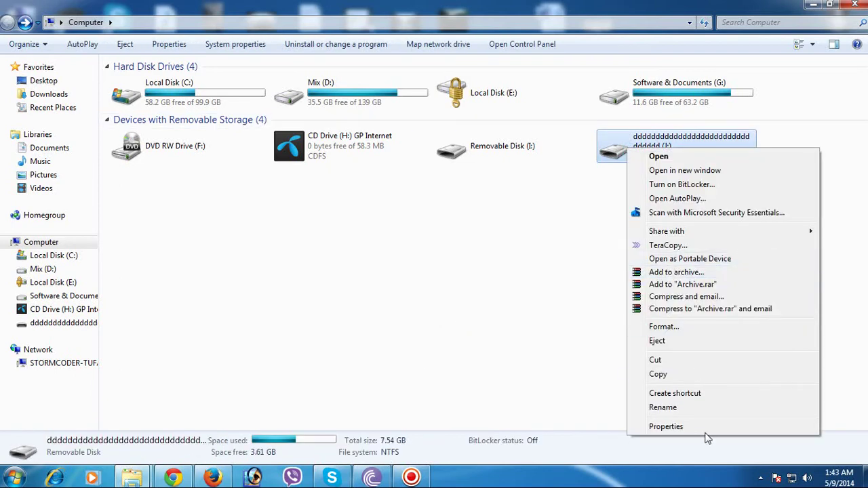
{"action": "left_click", "coordinate": [704, 427]}
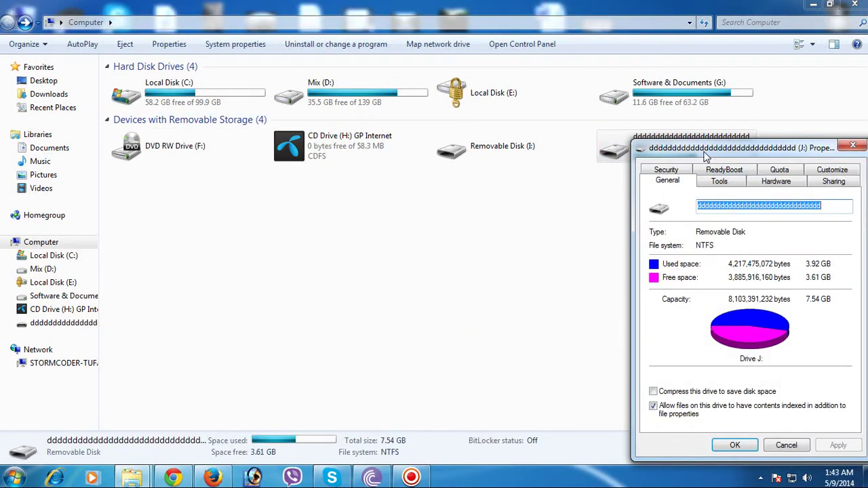
{"action": "left_click_drag", "start_coordinate": [706, 154], "coordinate": [405, 91]}
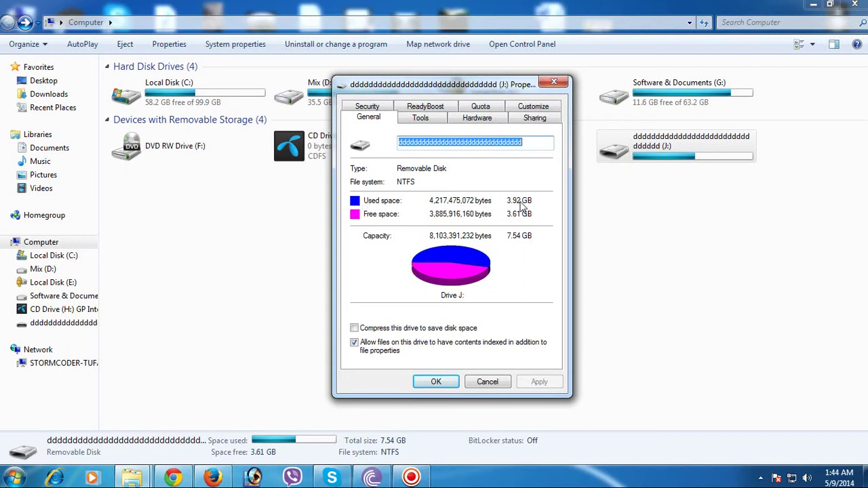
{"action": "left_click", "coordinate": [422, 382]}
Reopen drive J: and refresh its listing twice
{"action": "double_click", "coordinate": [662, 141]}
{"action": "right_click", "coordinate": [411, 182]}
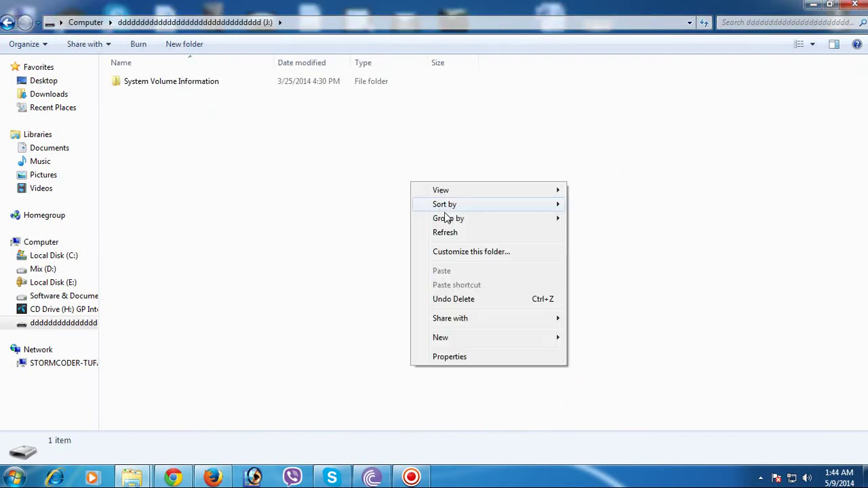
{"action": "right_click", "coordinate": [356, 180]}
{"action": "left_click", "coordinate": [399, 231]}
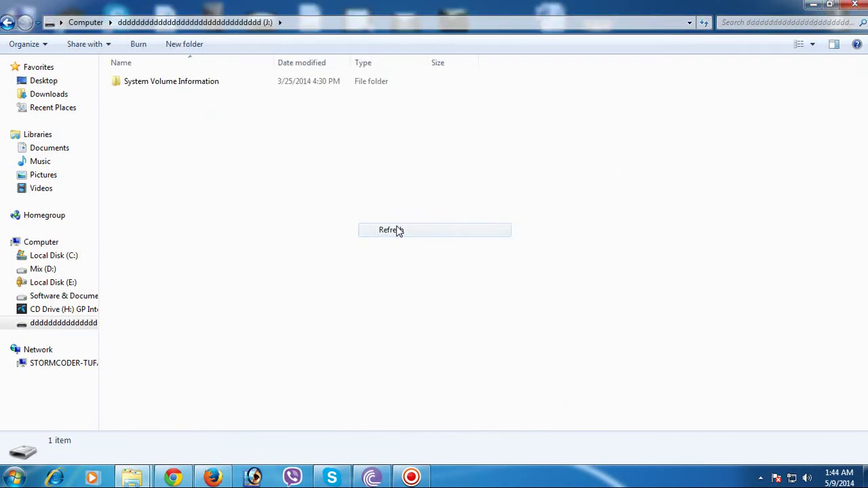
{"action": "right_click", "coordinate": [284, 157]}
{"action": "left_click", "coordinate": [341, 209]}
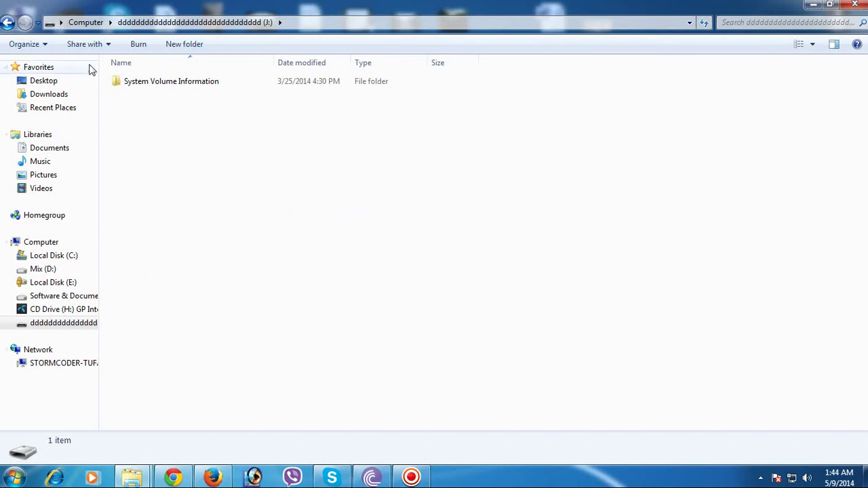
Go back to Computer, reopen J:, and refresh the listing three more times
{"action": "left_click", "coordinate": [8, 22]}
{"action": "double_click", "coordinate": [653, 149]}
{"action": "right_click", "coordinate": [340, 144]}
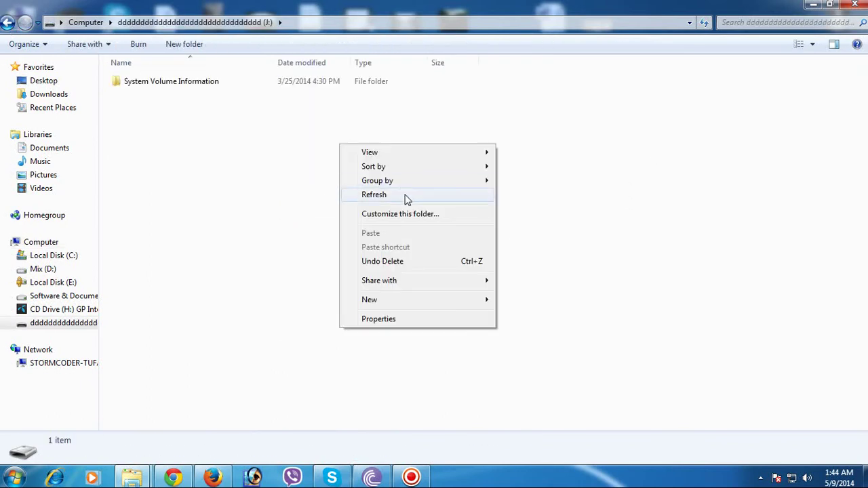
{"action": "left_click", "coordinate": [404, 196]}
{"action": "right_click", "coordinate": [314, 169]}
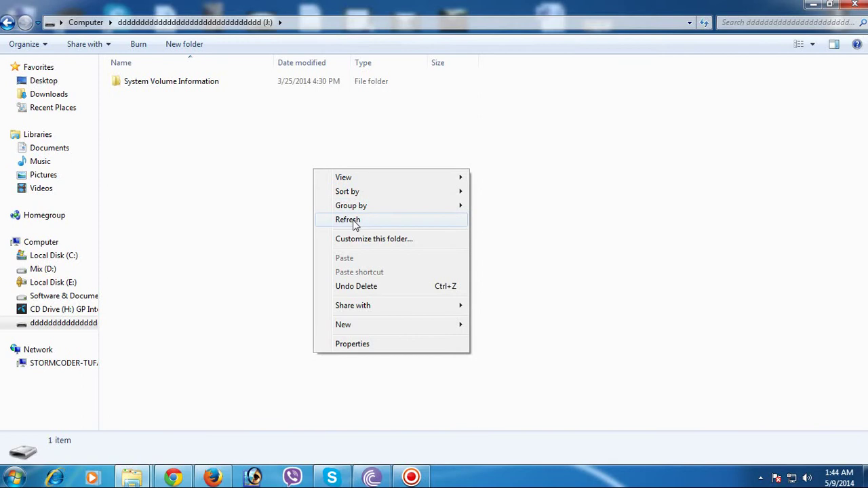
{"action": "left_click", "coordinate": [353, 221]}
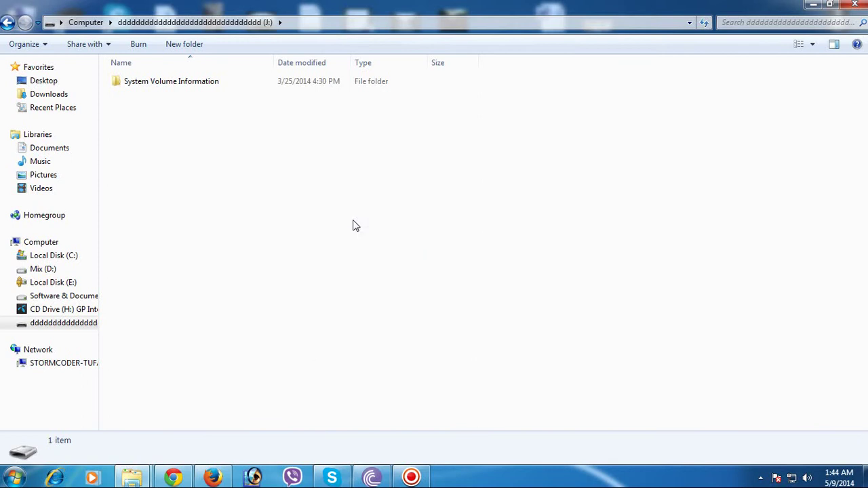
{"action": "right_click", "coordinate": [304, 169]}
{"action": "left_click", "coordinate": [349, 220]}
Return to Computer once more, reopen J: and refresh, still seeing only System Volume Information
{"action": "left_click", "coordinate": [7, 24]}
{"action": "double_click", "coordinate": [623, 143]}
{"action": "right_click", "coordinate": [363, 183]}
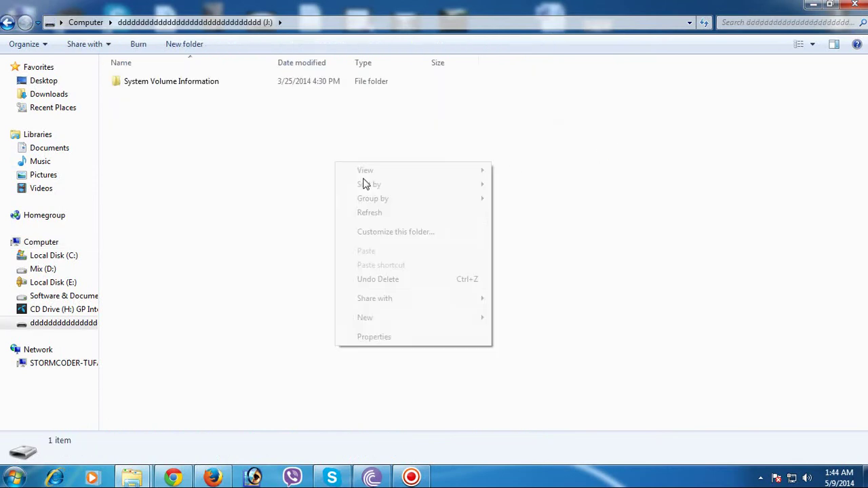
{"action": "left_click", "coordinate": [379, 214]}
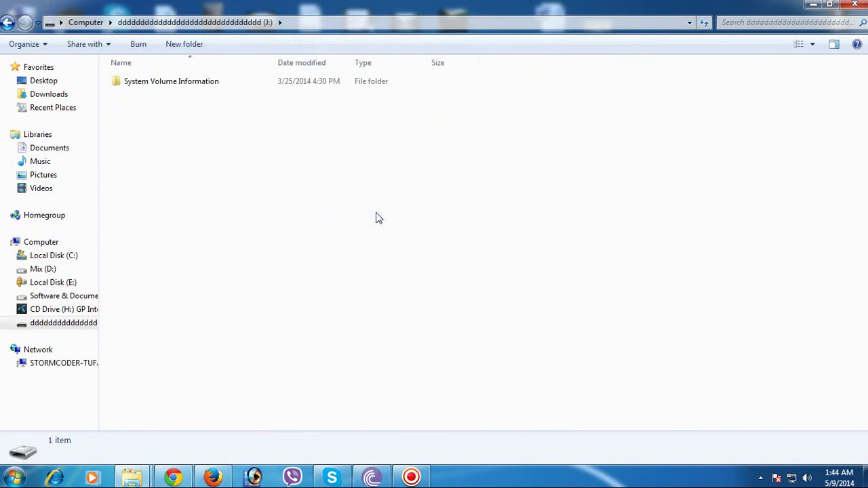
Open Folder Options from Start > Control Panel and move the dialog toward the centre
{"action": "left_click", "coordinate": [17, 479]}
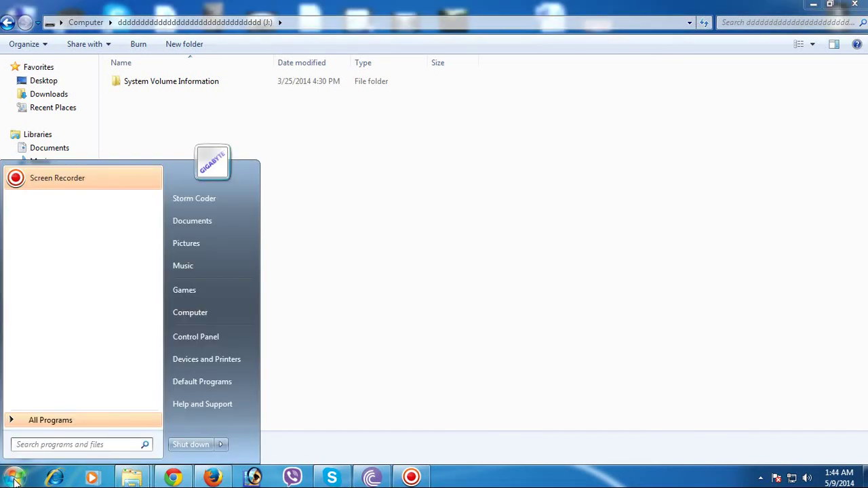
{"action": "left_click", "coordinate": [200, 337]}
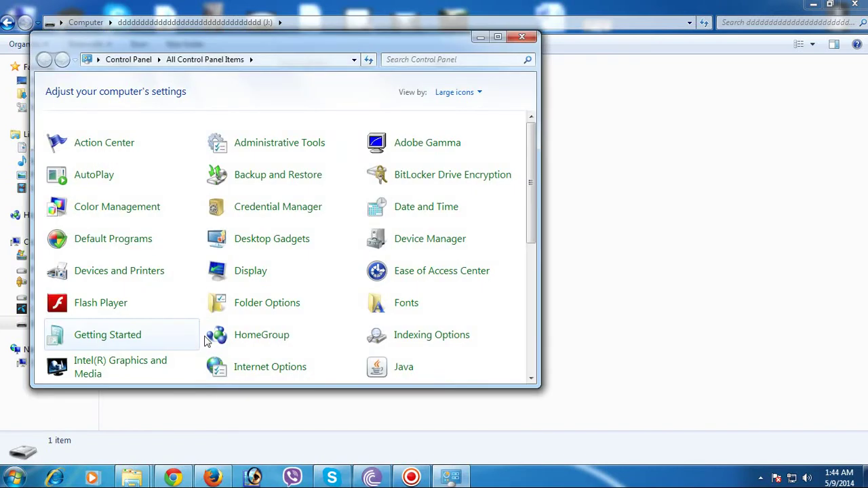
{"action": "left_click", "coordinate": [273, 308]}
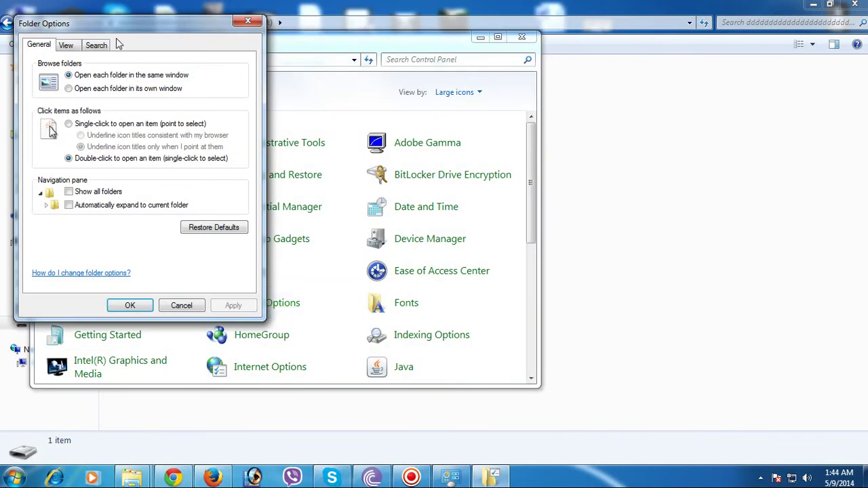
{"action": "left_click_drag", "start_coordinate": [76, 29], "coordinate": [307, 73]}
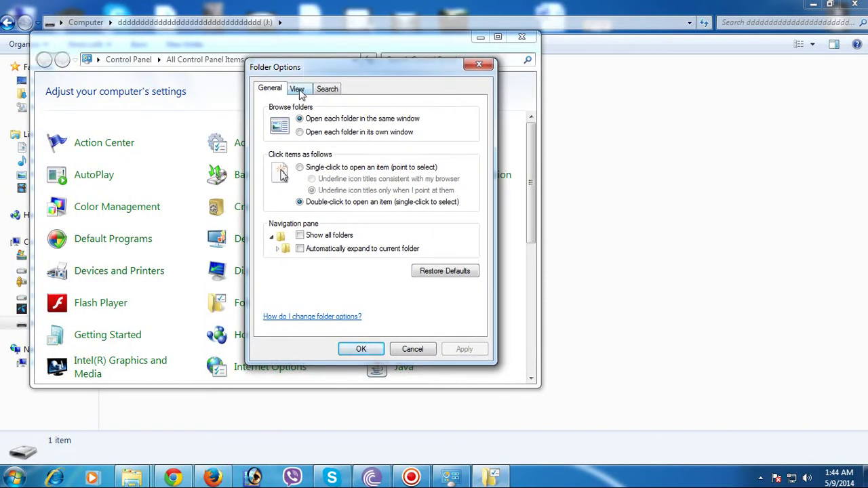
On the View tab, choose Show hidden files, folders, and drives
{"action": "left_click", "coordinate": [298, 91]}
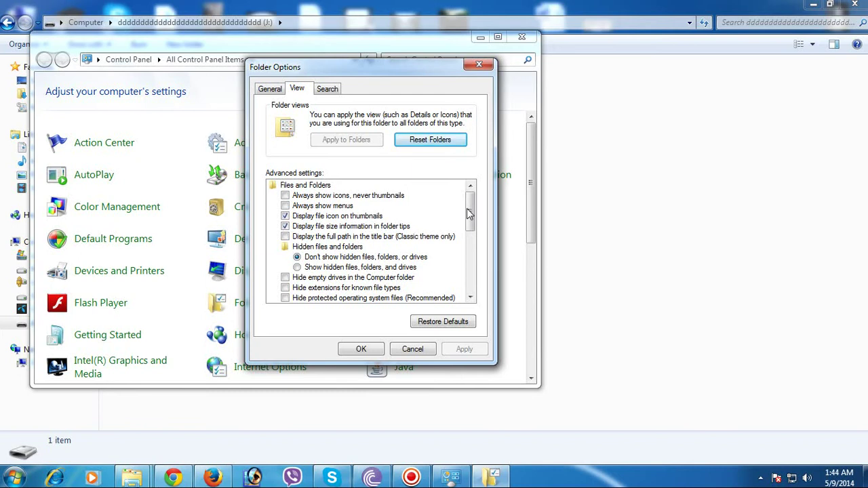
{"action": "scroll", "coordinate": [470, 215], "scroll_direction": "down", "scroll_amount": 1}
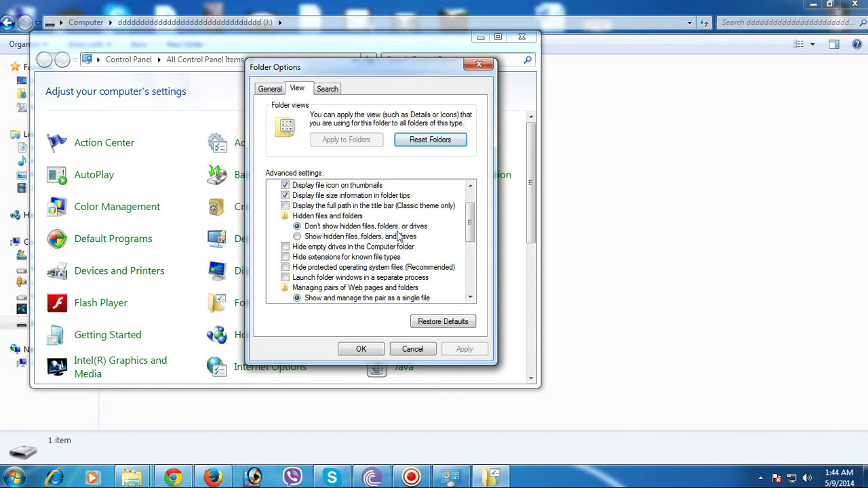
{"action": "left_click", "coordinate": [298, 238]}
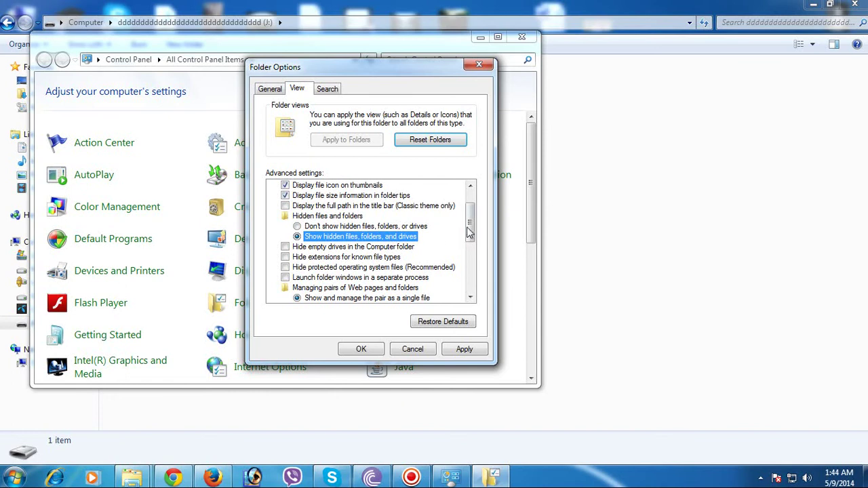
{"action": "left_click_drag", "start_coordinate": [471, 226], "coordinate": [472, 237]}
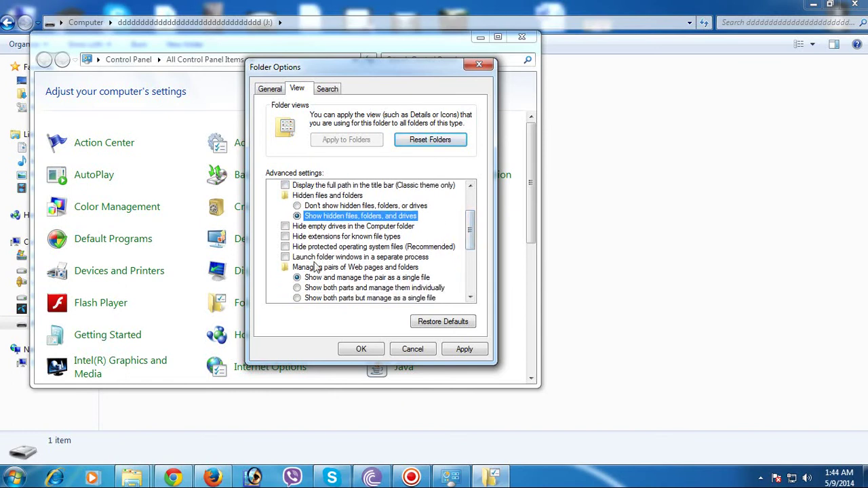
Untick hiding empty drives, known file extensions and protected operating system files, accepting the warning
{"action": "left_click", "coordinate": [285, 226]}
{"action": "left_click", "coordinate": [285, 237]}
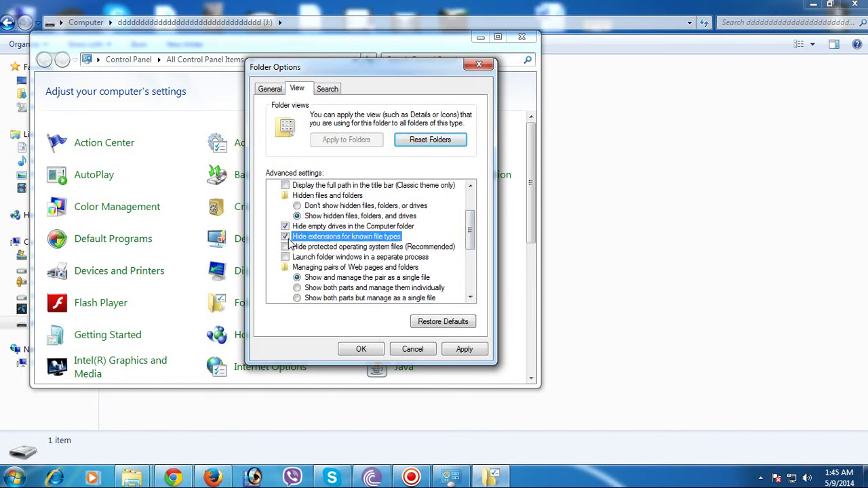
{"action": "left_click", "coordinate": [284, 247]}
{"action": "left_click", "coordinate": [285, 257]}
{"action": "left_click", "coordinate": [285, 237]}
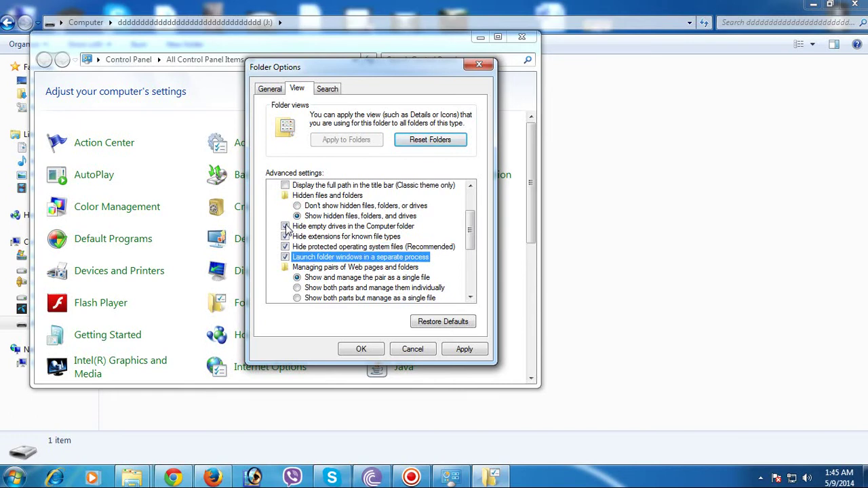
{"action": "left_click", "coordinate": [285, 227]}
{"action": "left_click", "coordinate": [286, 228]}
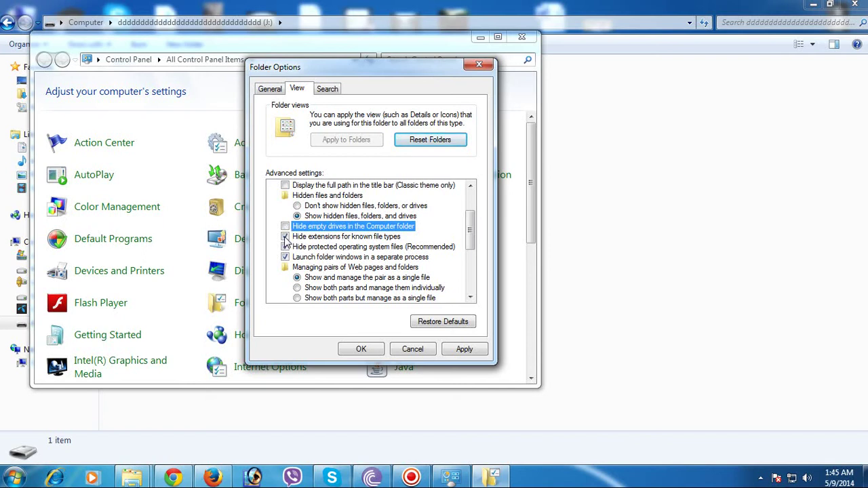
{"action": "left_click", "coordinate": [286, 236]}
{"action": "left_click", "coordinate": [286, 247]}
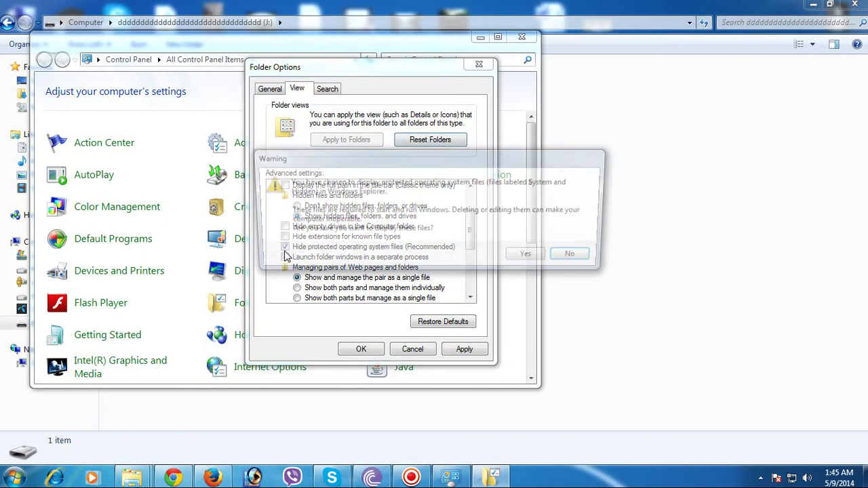
{"action": "left_click", "coordinate": [531, 258]}
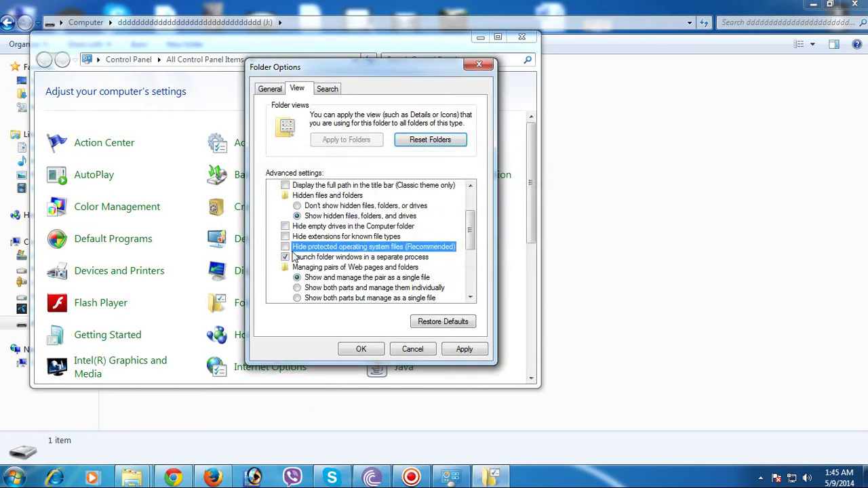
{"action": "left_click", "coordinate": [329, 260]}
Untick Launch folder windows in a separate process while scrolling the Advanced settings list
{"action": "scroll", "coordinate": [400, 261], "scroll_direction": "down", "scroll_amount": 1}
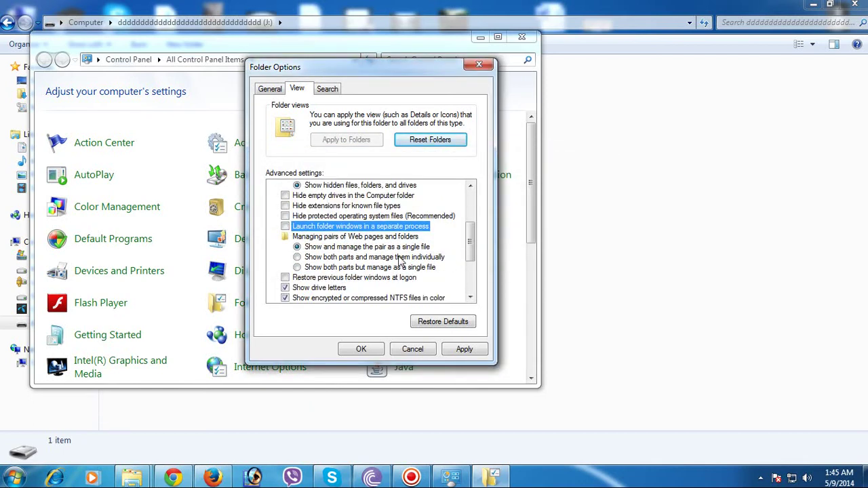
{"action": "left_click", "coordinate": [303, 249]}
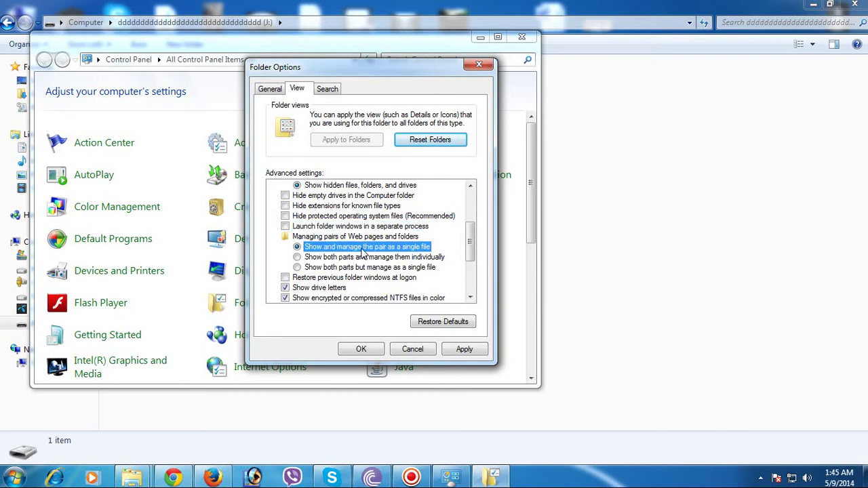
{"action": "scroll", "coordinate": [354, 284], "scroll_direction": "down", "scroll_amount": 1}
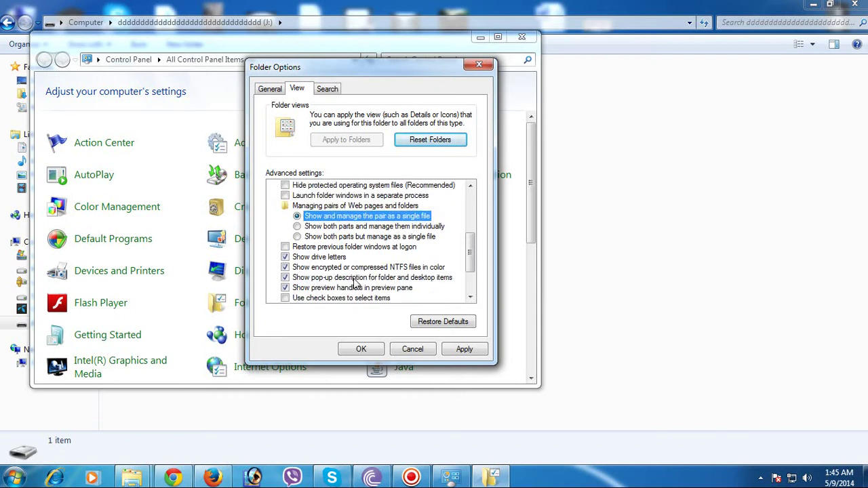
{"action": "scroll", "coordinate": [354, 284], "scroll_direction": "down", "scroll_amount": 1}
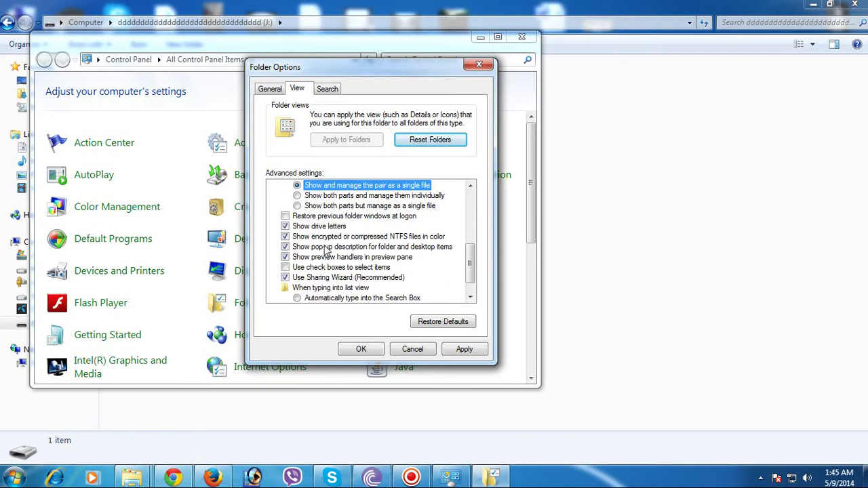
{"action": "left_click", "coordinate": [285, 236]}
{"action": "scroll", "coordinate": [346, 273], "scroll_direction": "down", "scroll_amount": 1}
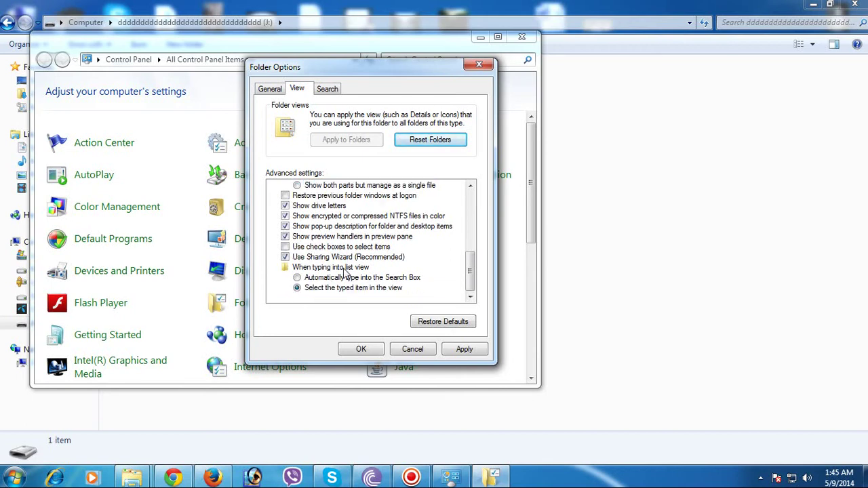
{"action": "scroll", "coordinate": [346, 272], "scroll_direction": "up", "scroll_amount": 5}
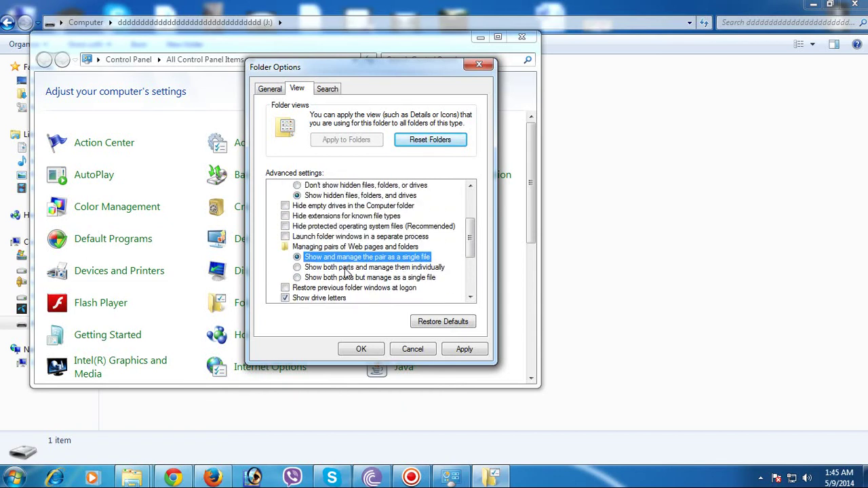
Apply and confirm the Folder Options changes, then close Control Panel
{"action": "left_click", "coordinate": [465, 349]}
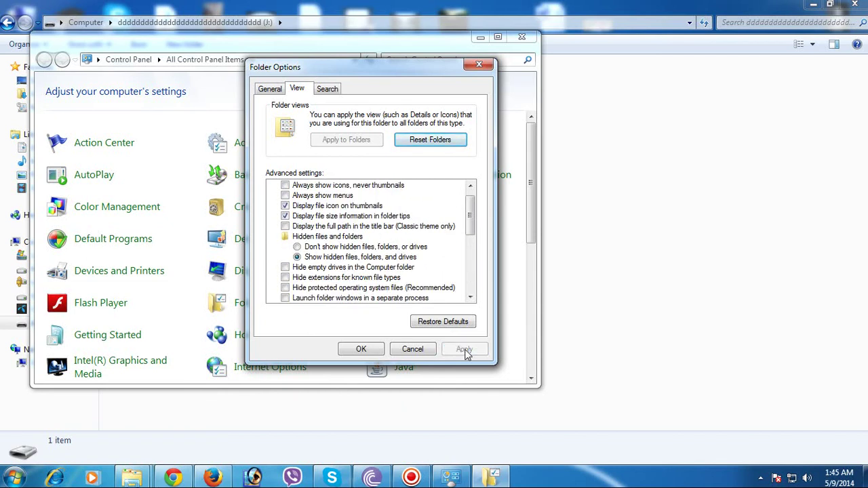
{"action": "left_click", "coordinate": [360, 351]}
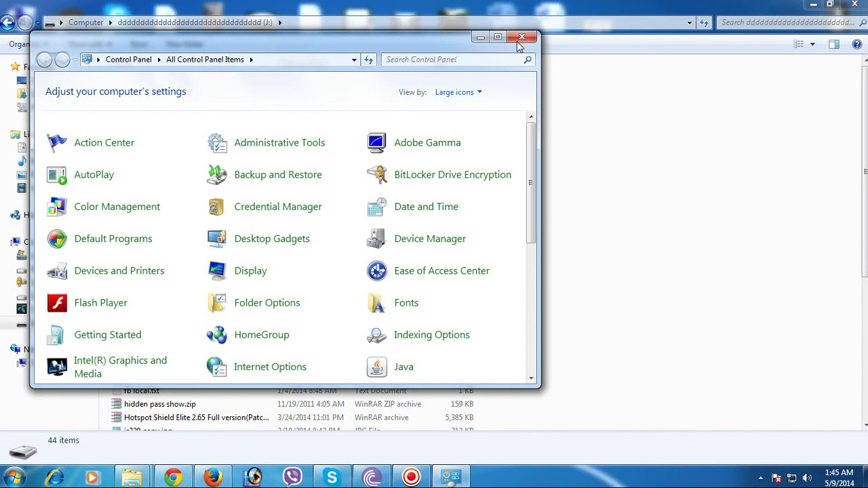
{"action": "left_click", "coordinate": [522, 36]}
Refresh drive J: so its 44 previously hidden items appear, and scroll through them
{"action": "right_click", "coordinate": [573, 185]}
{"action": "left_click", "coordinate": [607, 228]}
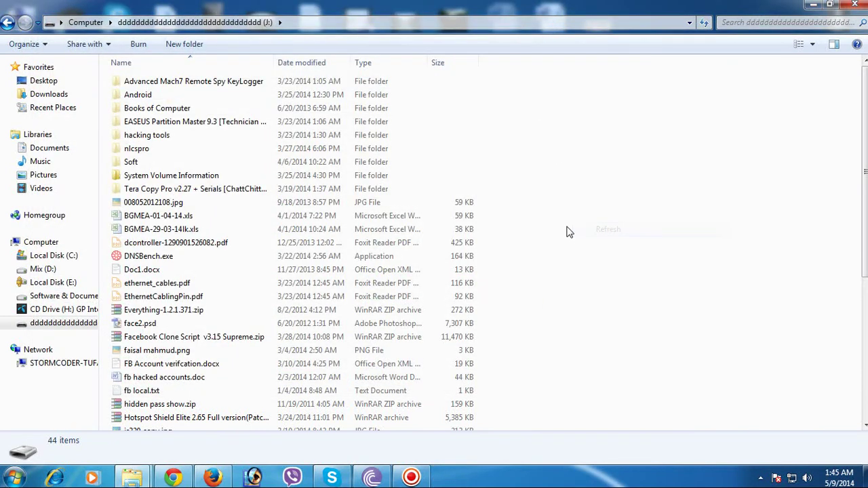
{"action": "scroll", "coordinate": [196, 115], "scroll_direction": "down", "scroll_amount": 6}
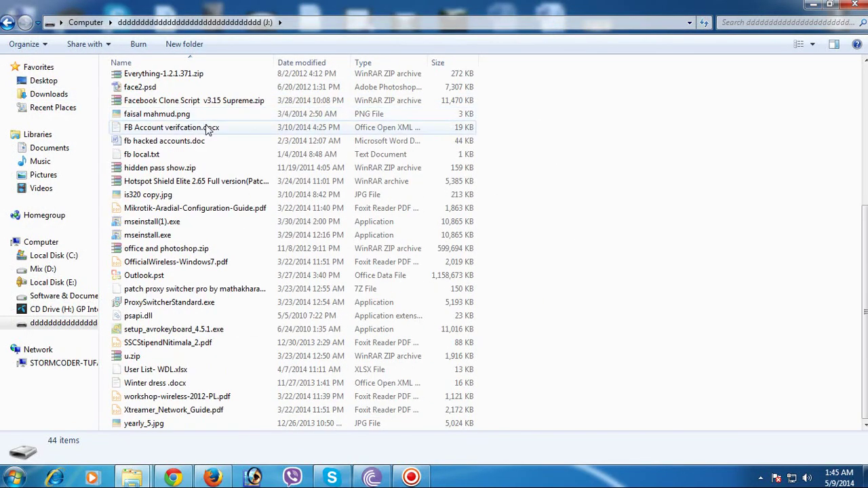
{"action": "scroll", "coordinate": [424, 361], "scroll_direction": "up", "scroll_amount": 6}
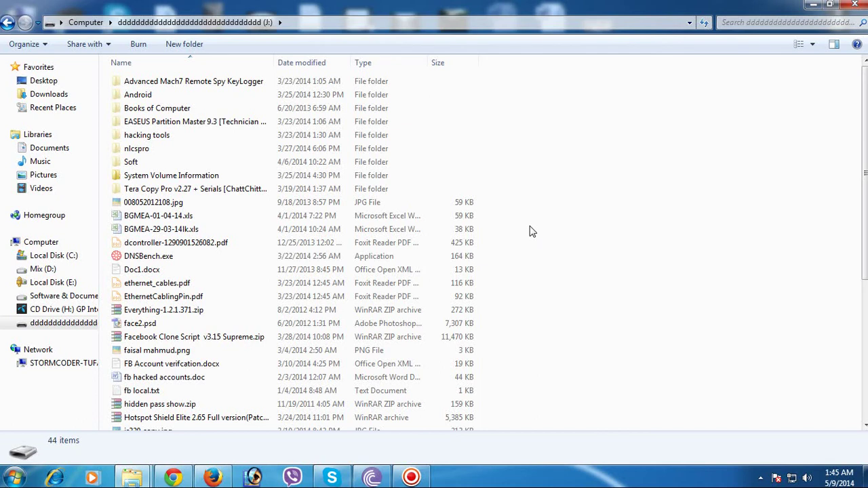
{"action": "left_click", "coordinate": [285, 175]}
{"action": "left_click", "coordinate": [587, 201]}
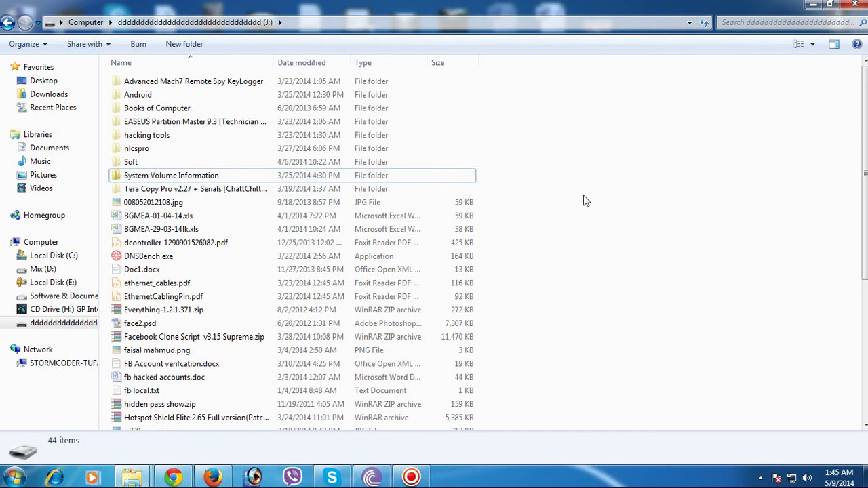
Select all 44 items and clear their Hidden attribute, applying to all subfolders and files
{"action": "key", "text": "ctrl+a"}
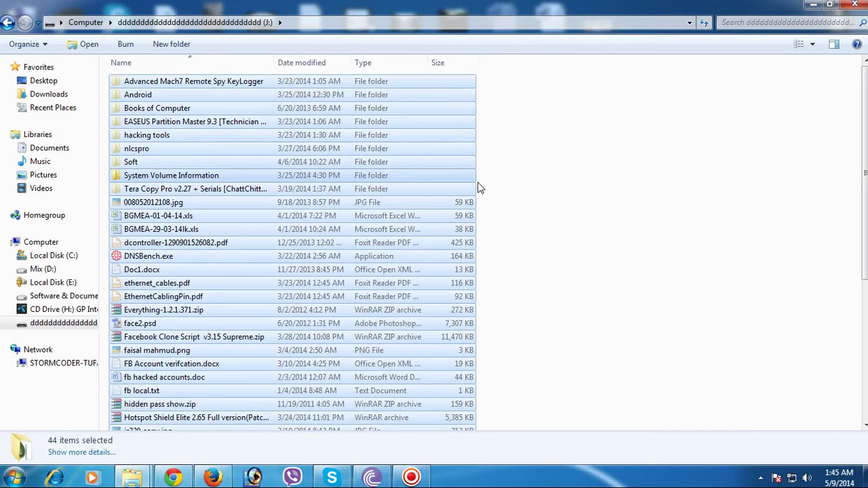
{"action": "right_click", "coordinate": [401, 169]}
{"action": "left_click", "coordinate": [485, 358]}
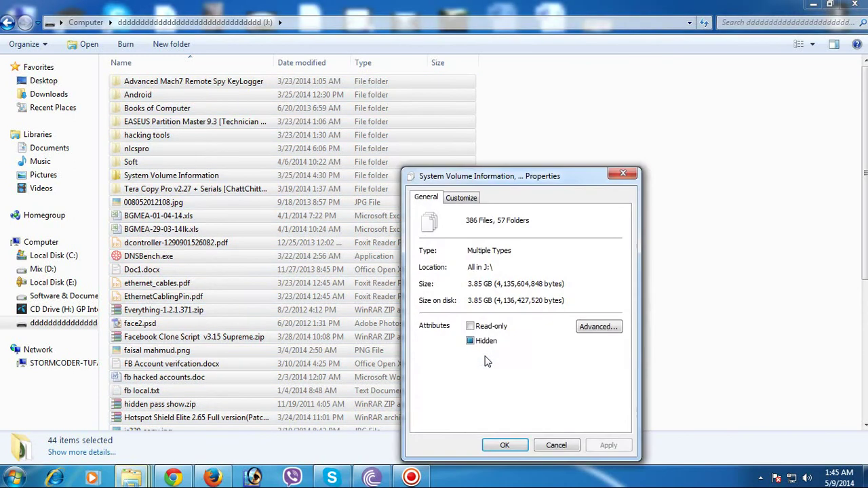
{"action": "left_click", "coordinate": [471, 341]}
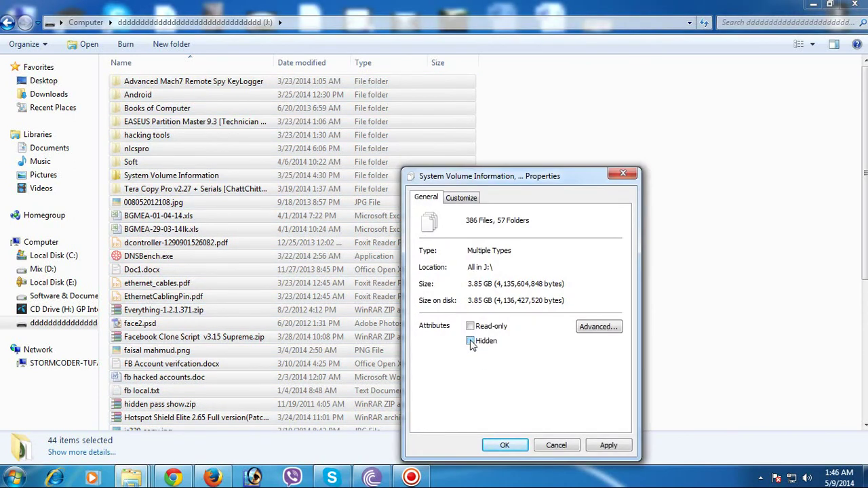
{"action": "left_click", "coordinate": [471, 342]}
{"action": "left_click", "coordinate": [470, 341]}
{"action": "left_click", "coordinate": [607, 446]}
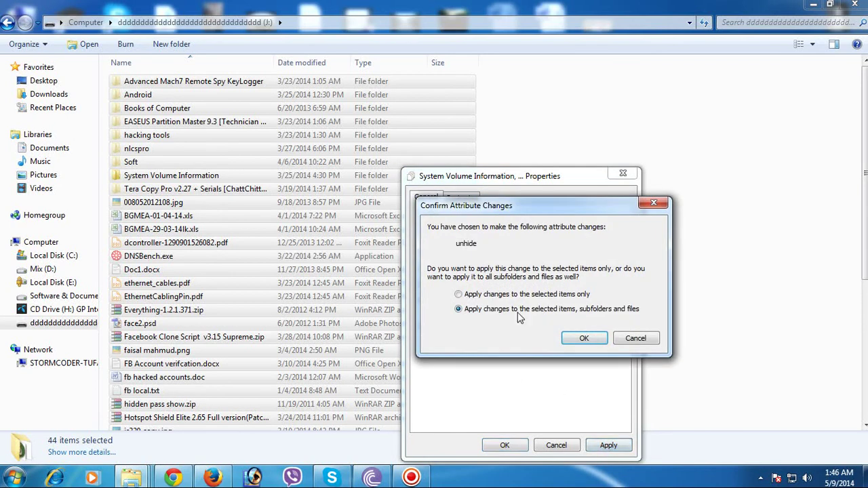
{"action": "left_click", "coordinate": [584, 337]}
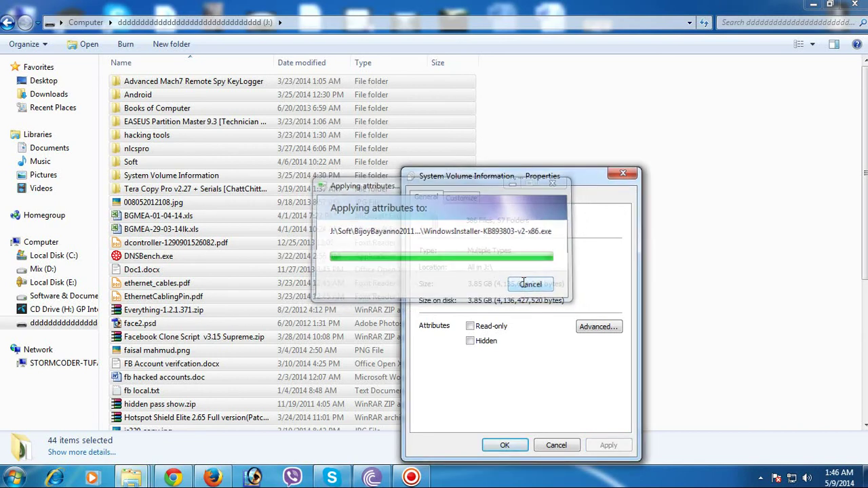
{"action": "left_click", "coordinate": [505, 446]}
Refresh drive J:'s listing and scroll through the now-unhidden items
{"action": "right_click", "coordinate": [561, 143]}
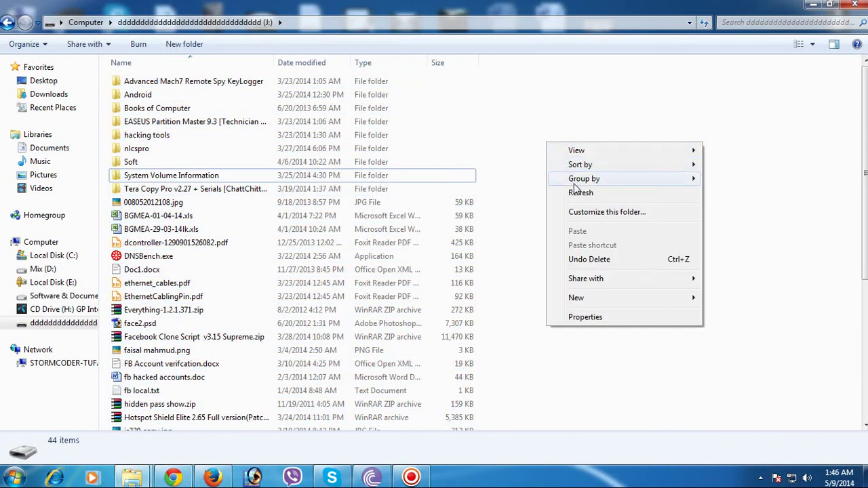
{"action": "left_click", "coordinate": [574, 195]}
{"action": "scroll", "coordinate": [564, 201], "scroll_direction": "down", "scroll_amount": 3}
{"action": "scroll", "coordinate": [562, 200], "scroll_direction": "down", "scroll_amount": 3}
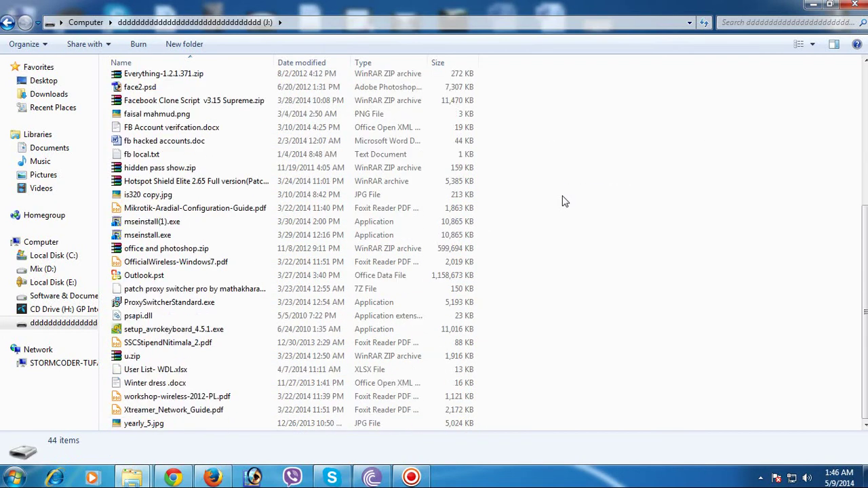
{"action": "scroll", "coordinate": [562, 200], "scroll_direction": "up", "scroll_amount": 6}
{"action": "scroll", "coordinate": [563, 197], "scroll_direction": "down", "scroll_amount": 3}
{"action": "scroll", "coordinate": [567, 176], "scroll_direction": "down", "scroll_amount": 3}
Go back to Computer and refresh the drive list several times
{"action": "left_click", "coordinate": [11, 21]}
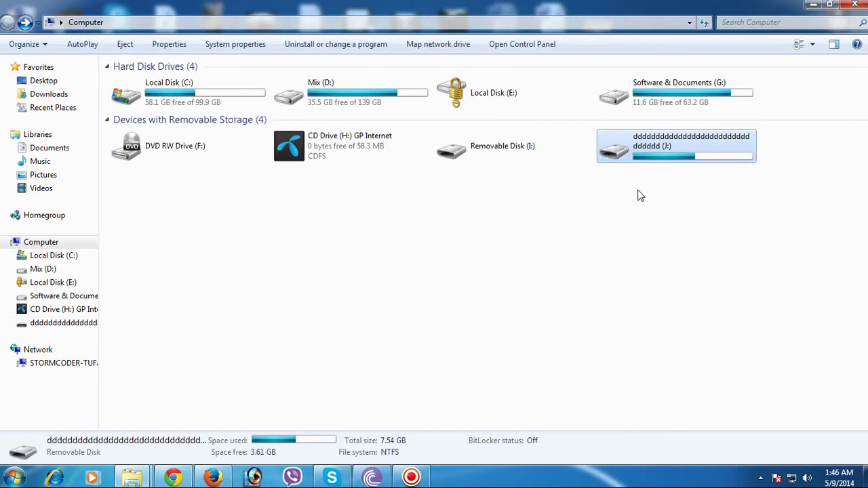
{"action": "right_click", "coordinate": [496, 175]}
{"action": "right_click", "coordinate": [440, 224]}
{"action": "left_click", "coordinate": [481, 273]}
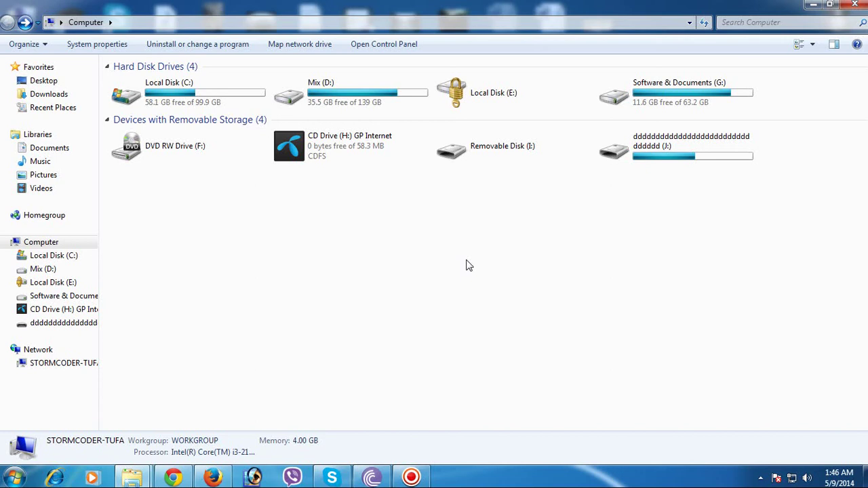
{"action": "right_click", "coordinate": [429, 233]}
{"action": "left_click", "coordinate": [498, 283]}
{"action": "right_click", "coordinate": [413, 188]}
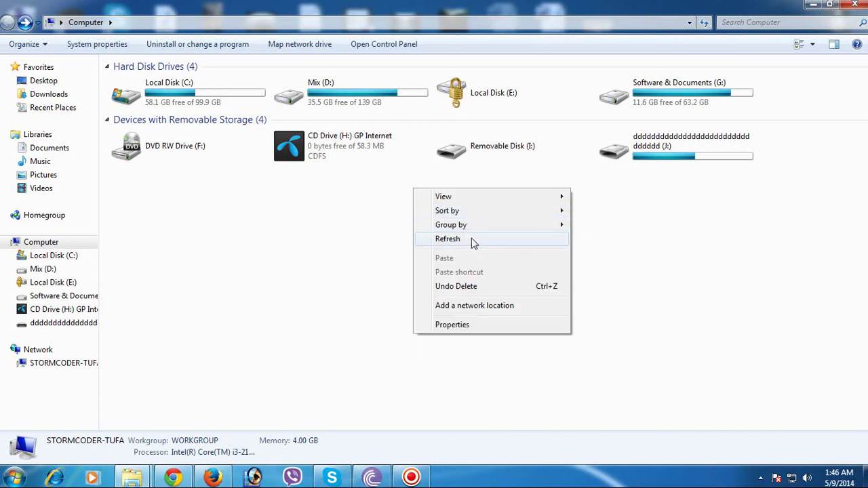
{"action": "left_click", "coordinate": [473, 241]}
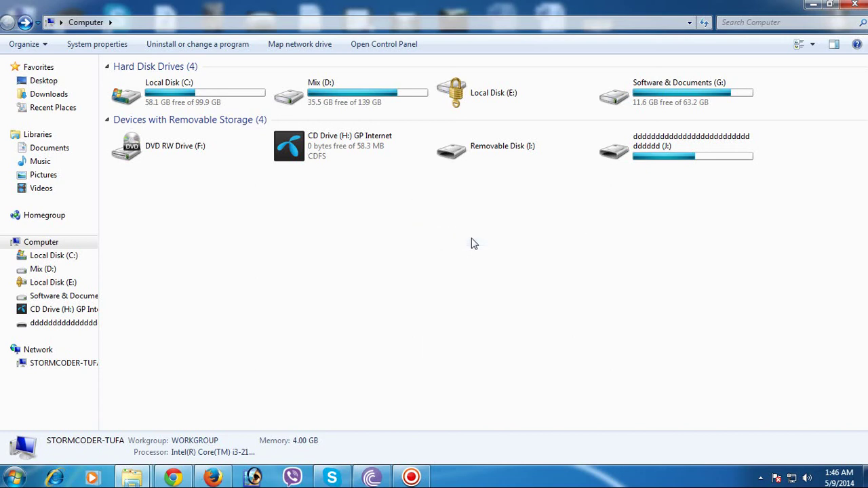